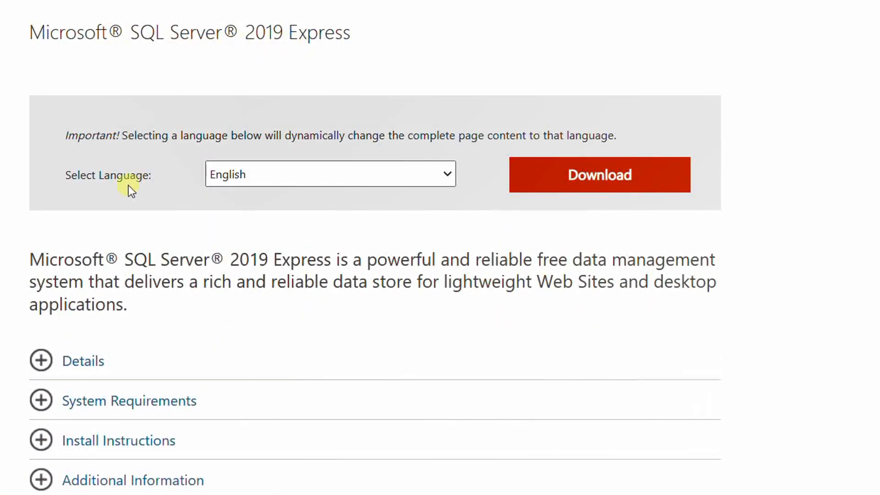
Download the English SQL Server 2019 Express installer and show SQL2019-SSEI-Expr.exe in its download folder.
left_click(256, 180)
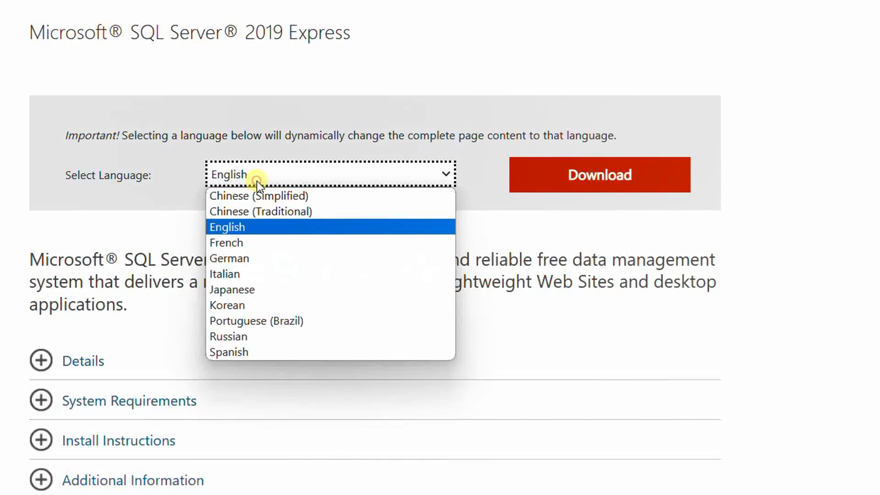
left_click(613, 183)
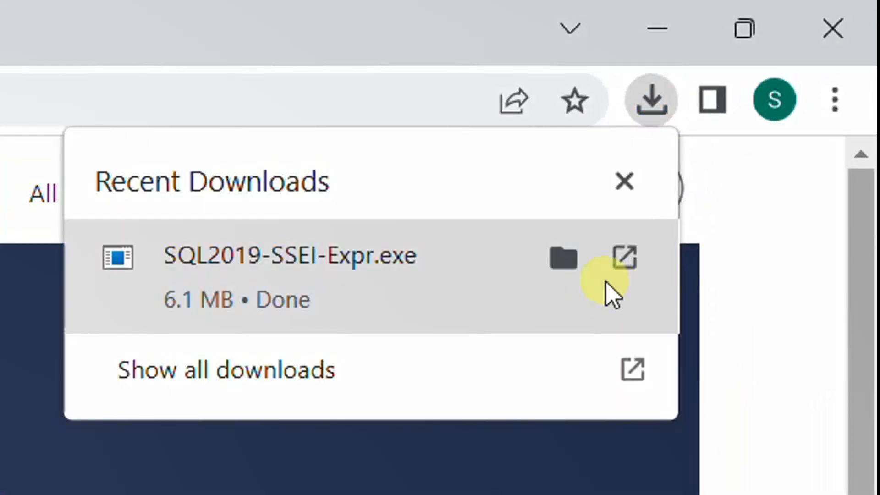
left_click(568, 266)
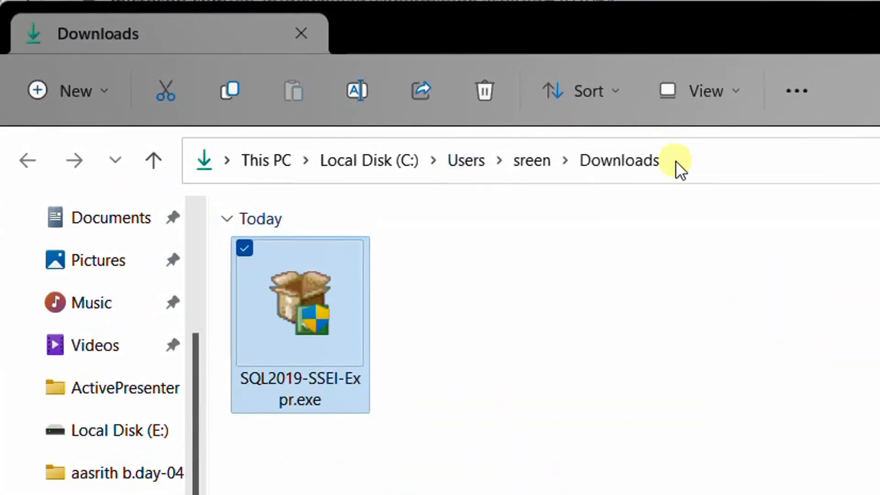
left_click(327, 101)
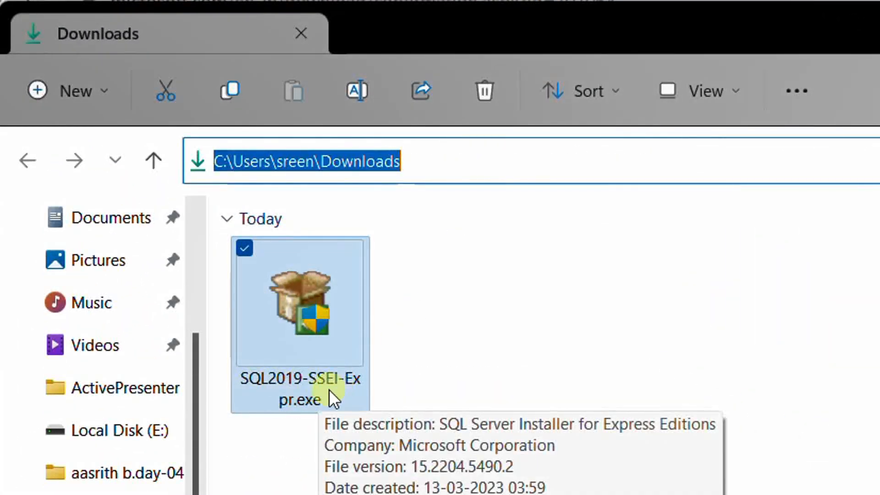
left_click(399, 349)
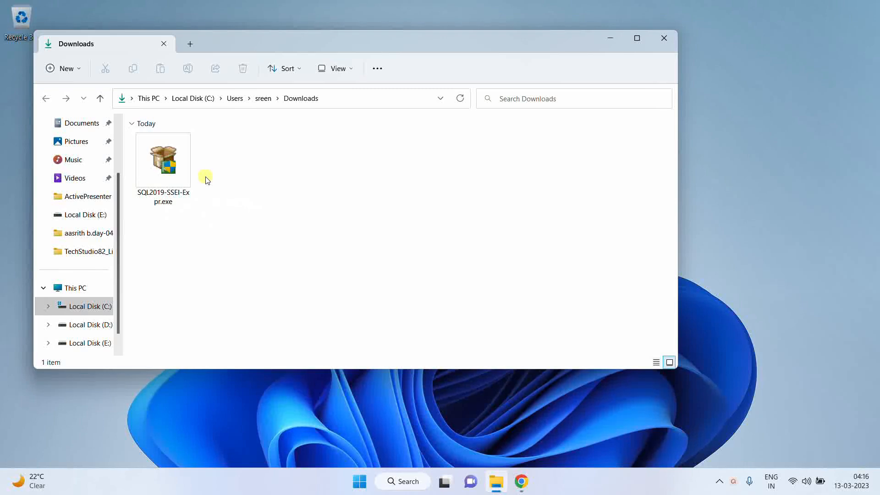
Run SQL2019-SSEI-Expr.exe as administrator.
left_click(162, 174)
right_click(160, 177)
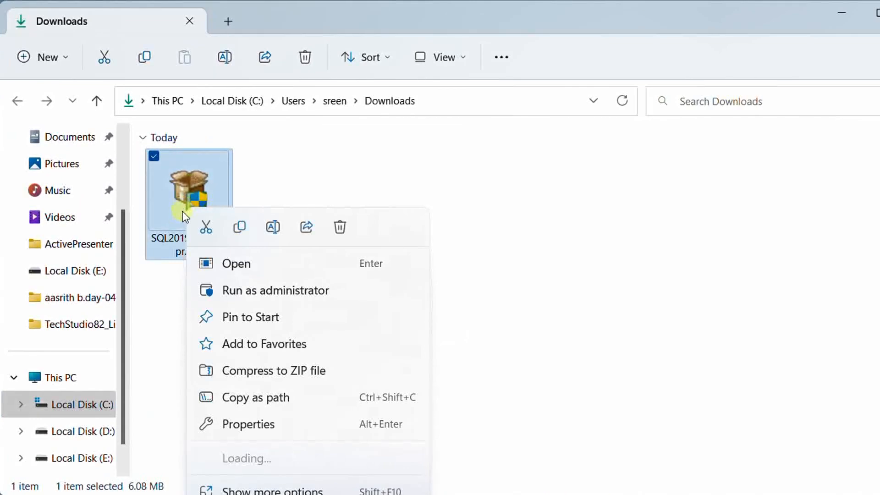
left_click(262, 291)
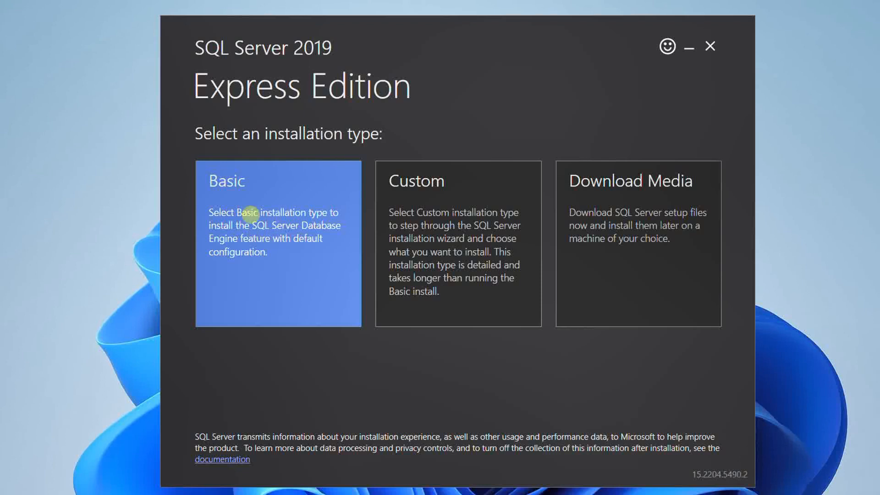
Choose the Basic installation type and accept the SQL Server license terms.
left_click(268, 225)
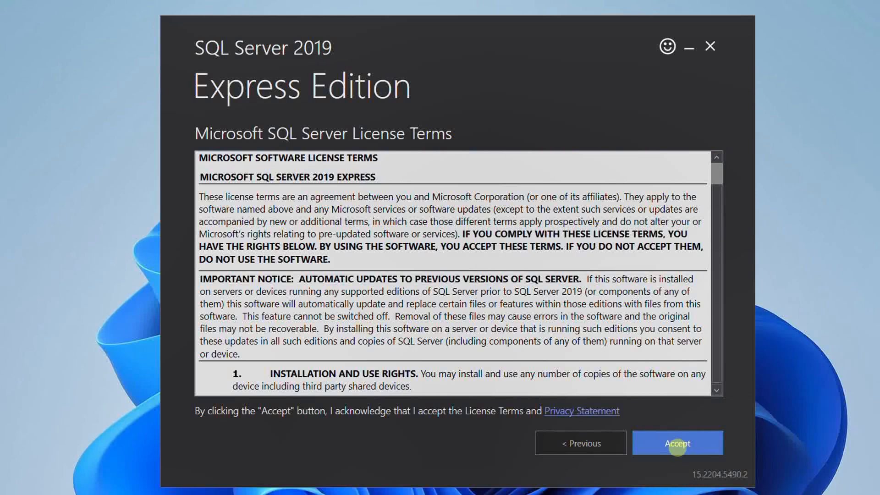
left_click(674, 444)
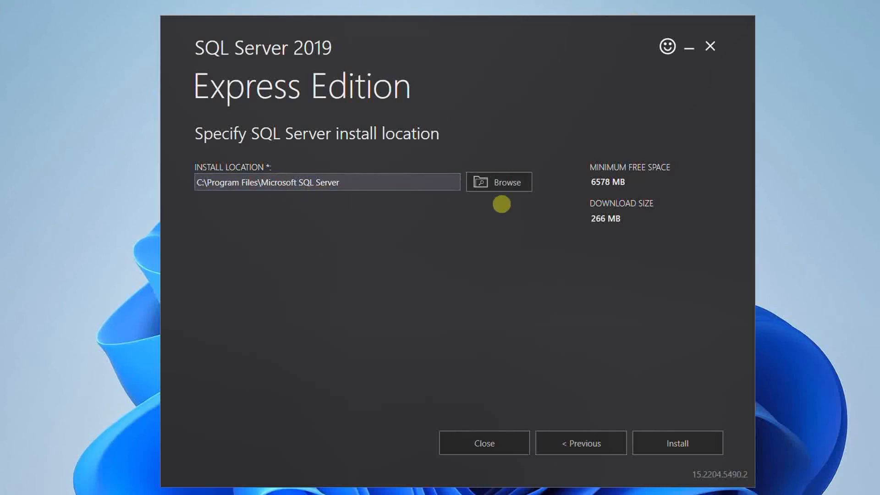
left_click(502, 182)
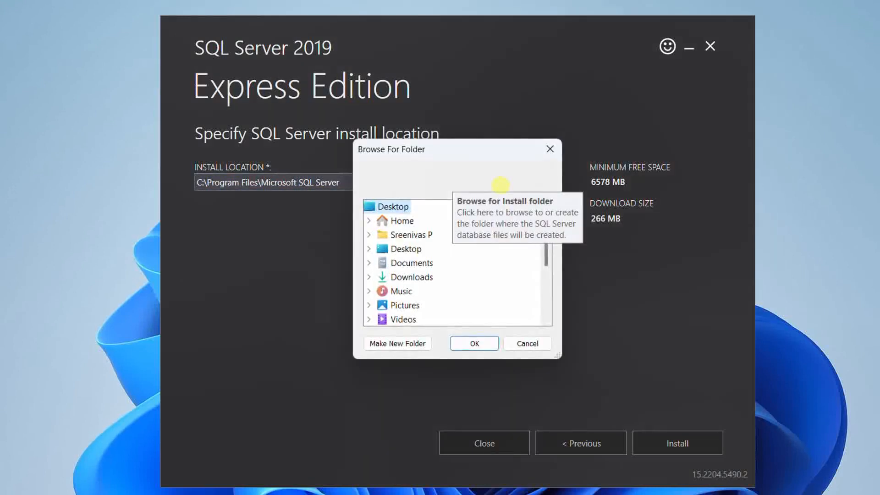
left_click(430, 275)
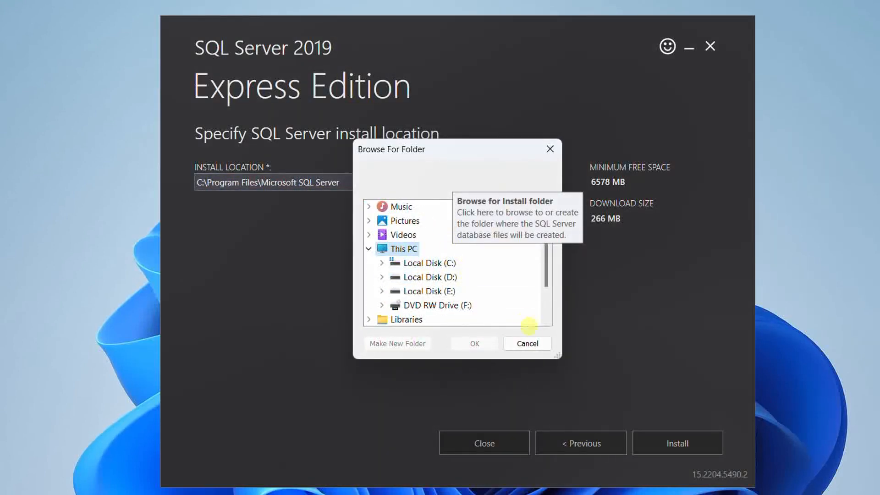
left_click(528, 343)
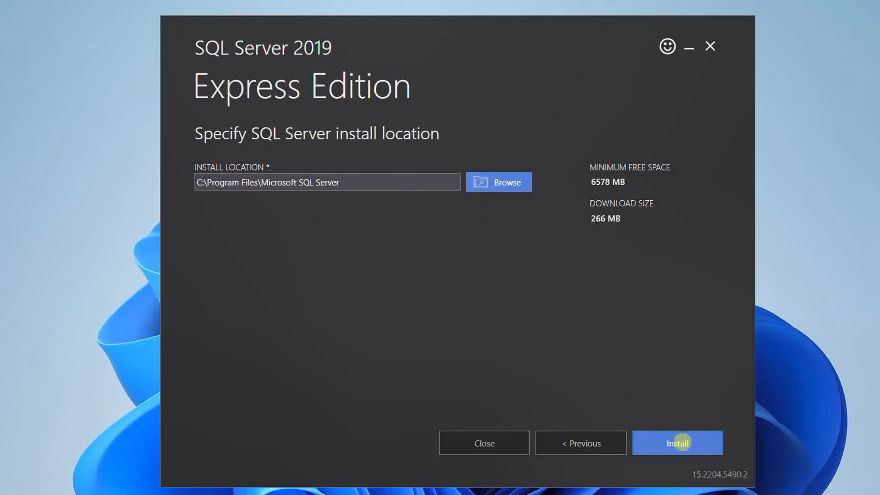
Install SQL Server in C:\Program Files\Microsoft SQL Server and check the connection to the new instance in a SQLCMD window.
left_click(683, 443)
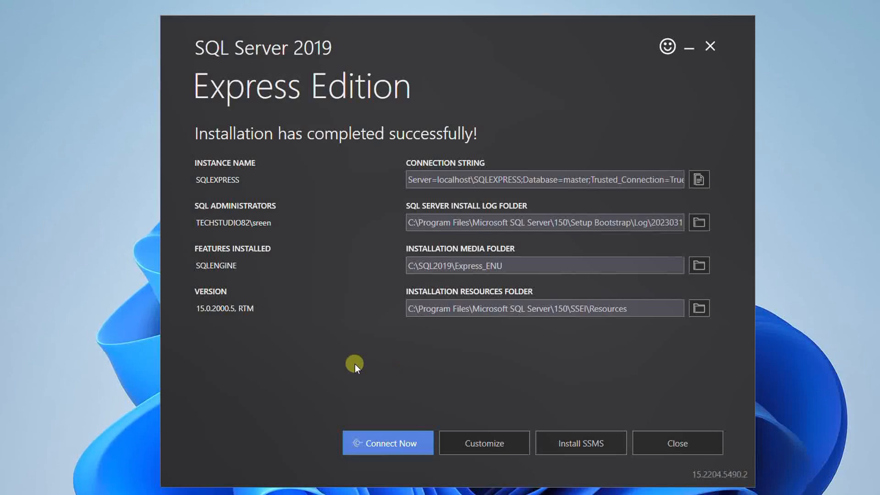
left_click(383, 444)
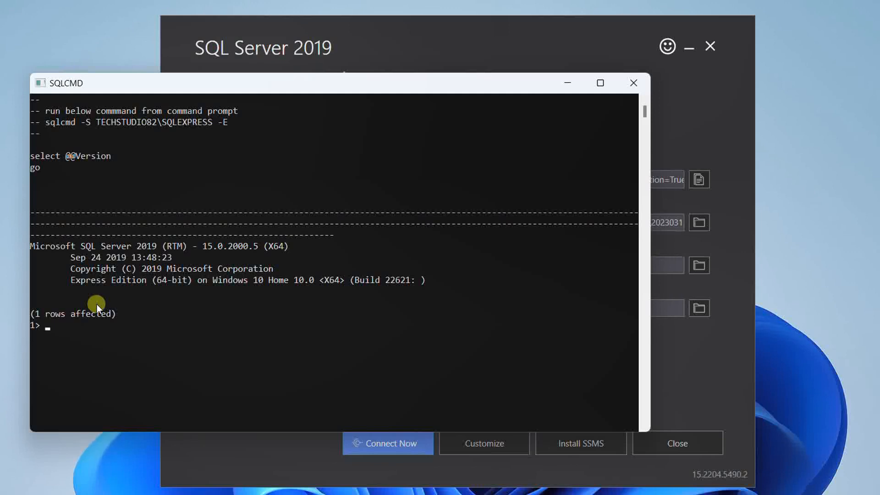
left_click(634, 83)
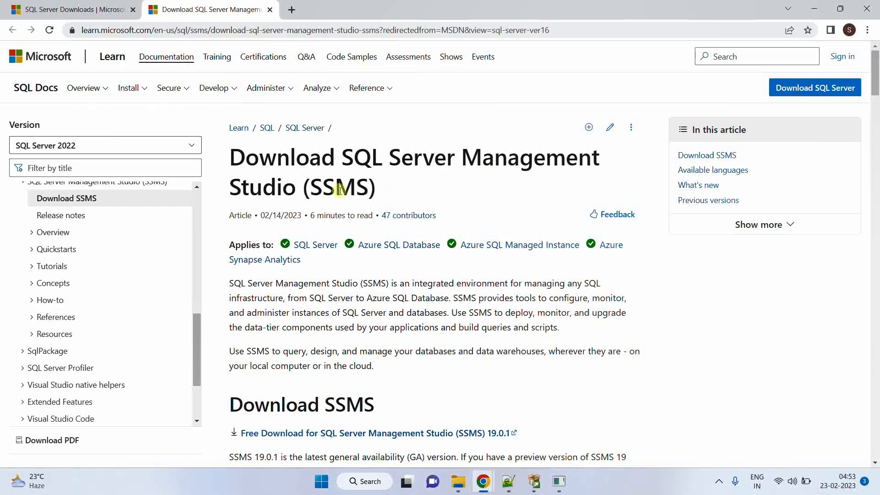
Download SQL Server Management Studio (SSMS) 19.0.1 and show SSMS-Setup-ENU.exe in its folder.
scroll(411, 327, "down", 5)
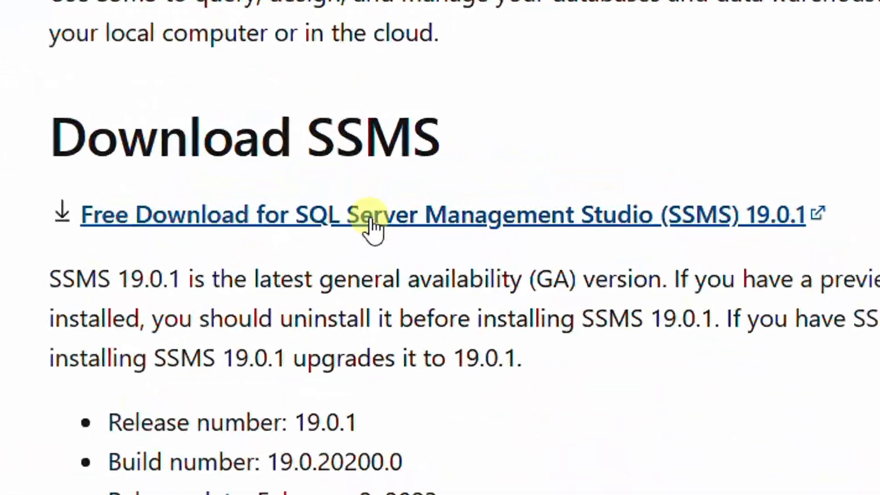
left_click(354, 147)
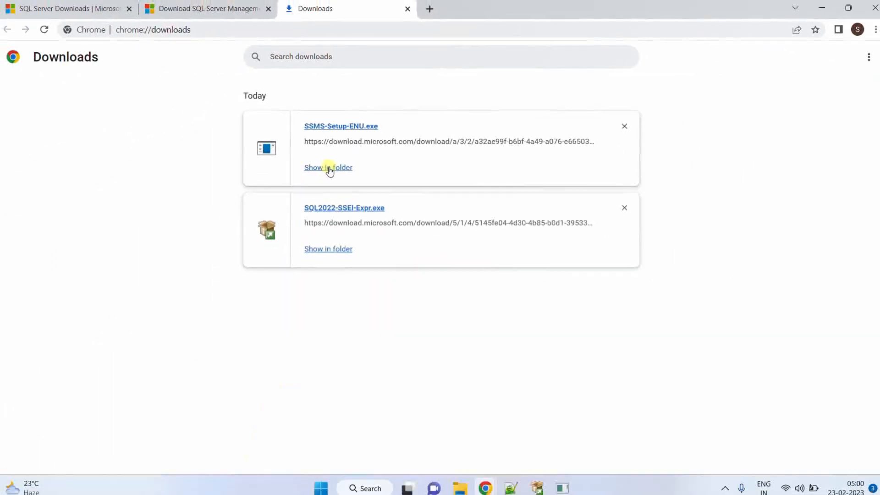
left_click(330, 168)
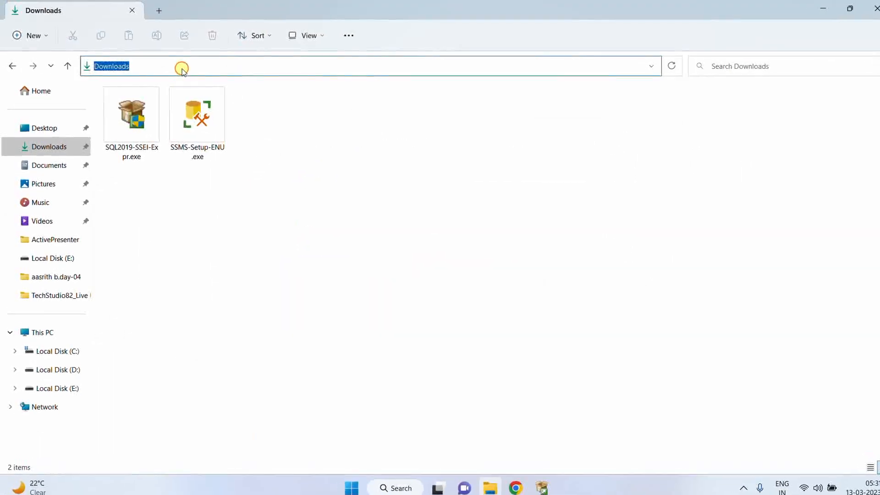
Run SSMS-Setup-ENU.exe from the Downloads folder as administrator.
mouse_move(392, 221)
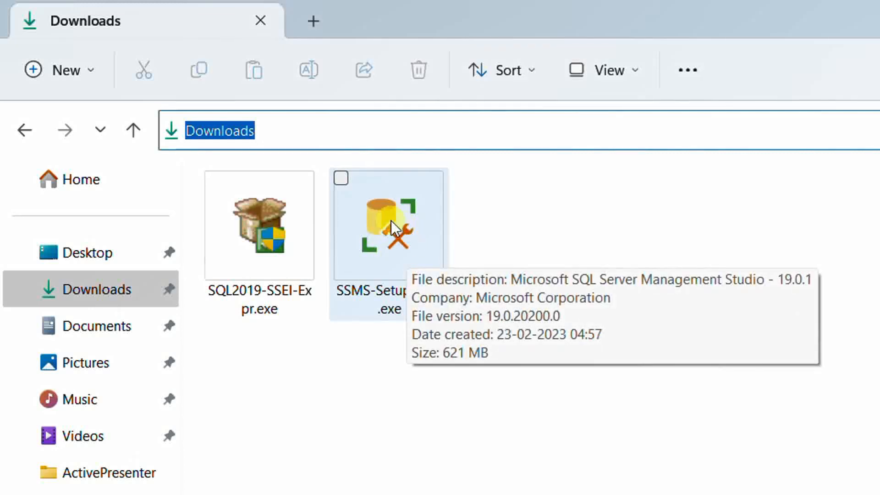
left_click(497, 376)
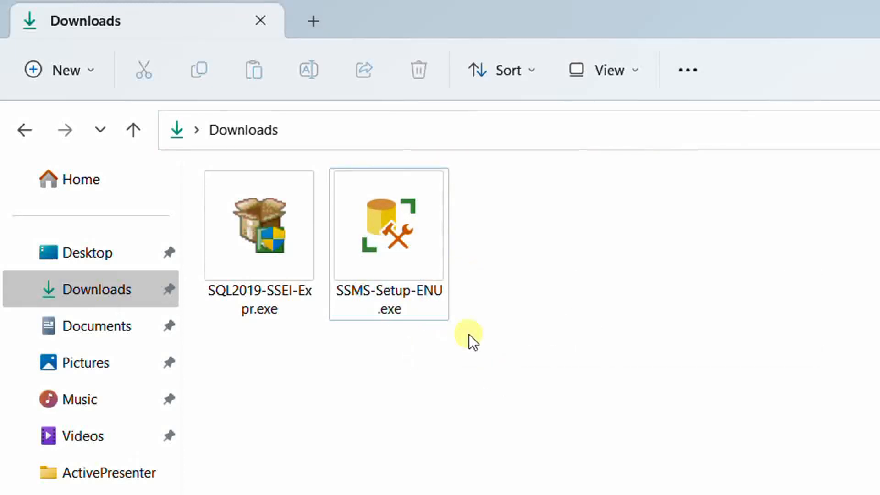
left_click(408, 245)
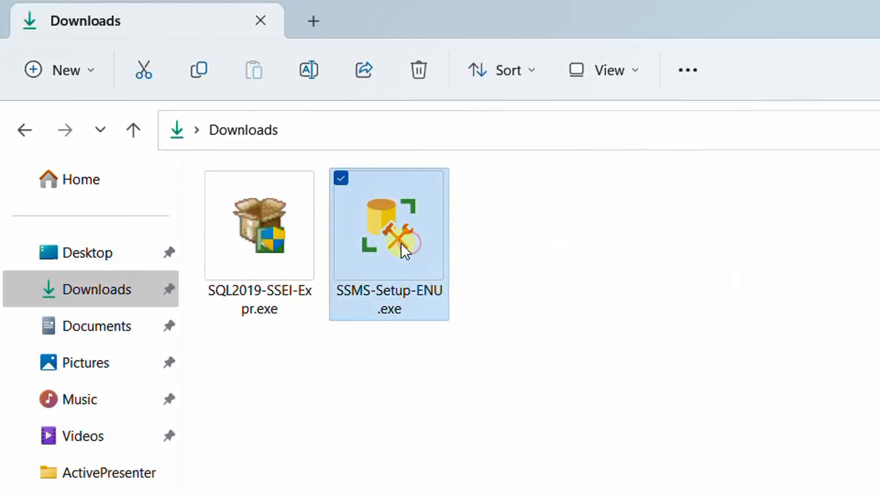
right_click(402, 244)
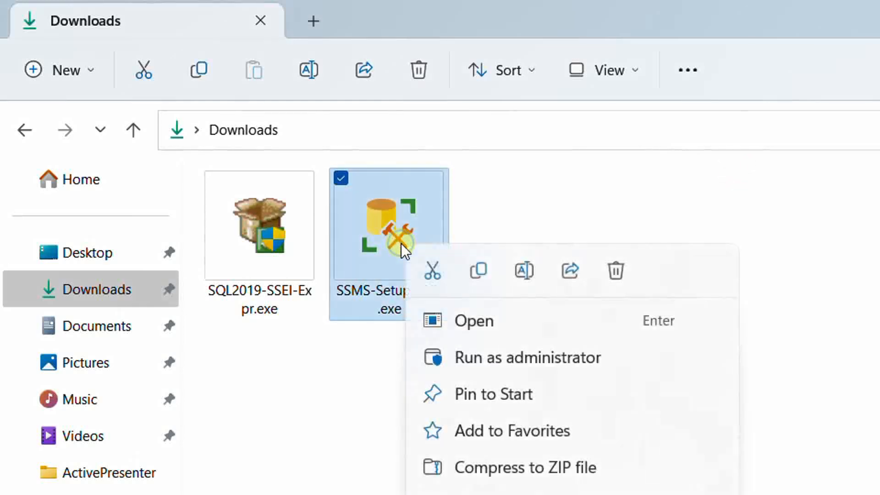
left_click(526, 365)
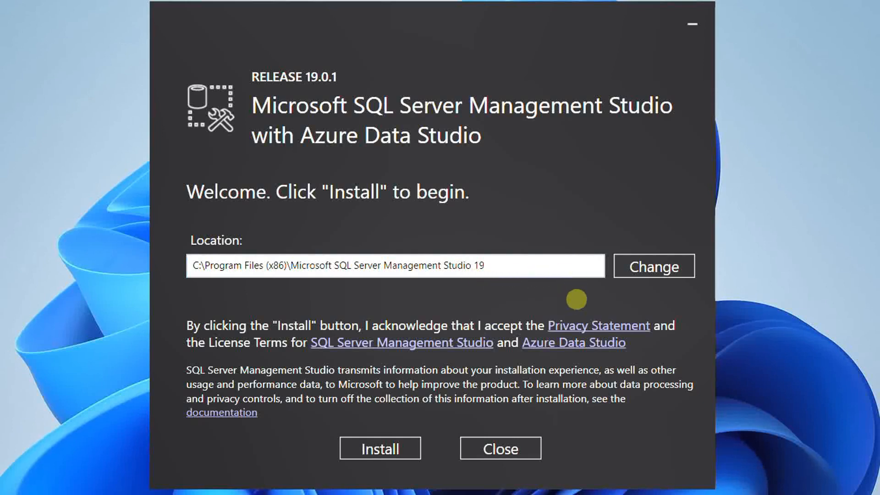
Install SSMS in C:\Program Files (x86)\Microsoft SQL Server Management Studio 19 and restart the computer to complete setup.
left_click(654, 267)
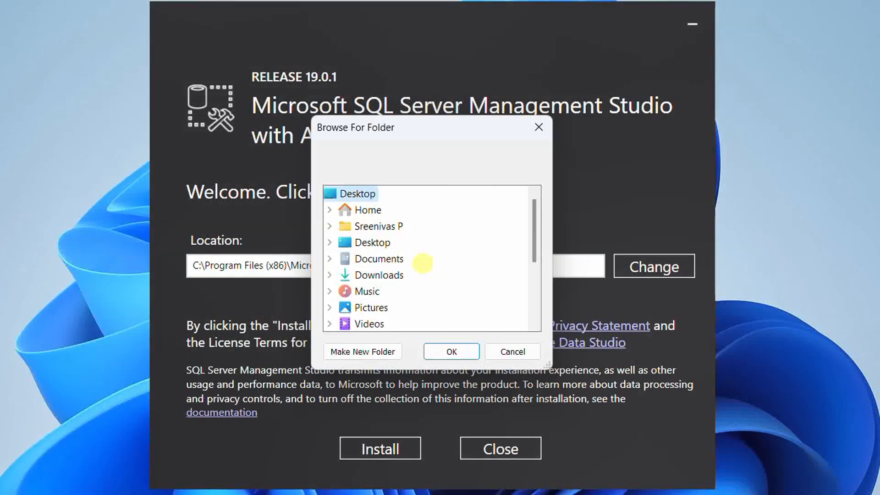
left_click(512, 351)
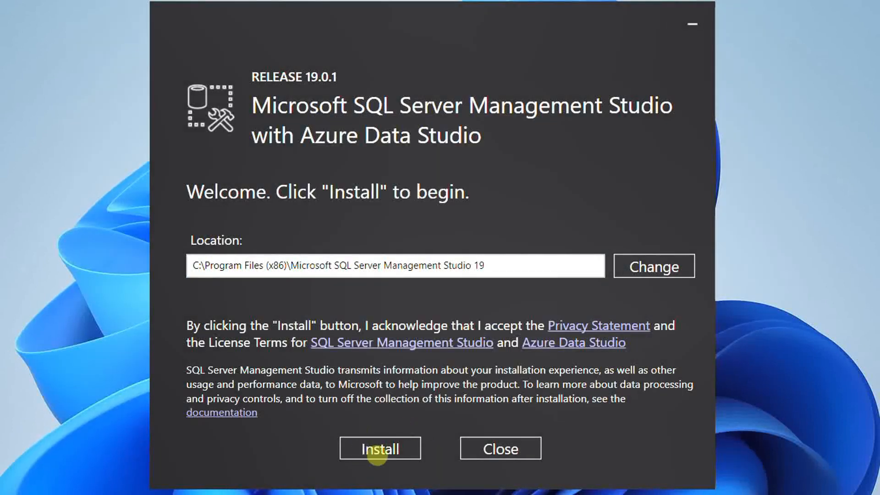
left_click(373, 448)
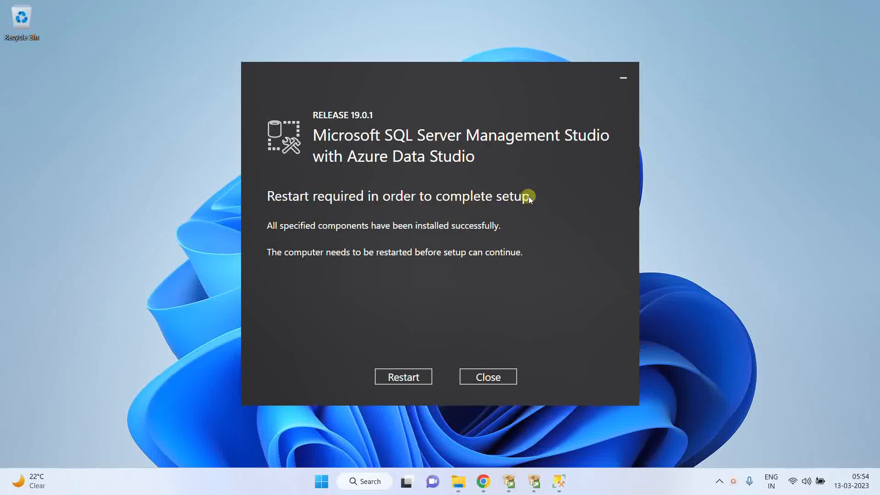
left_click(406, 371)
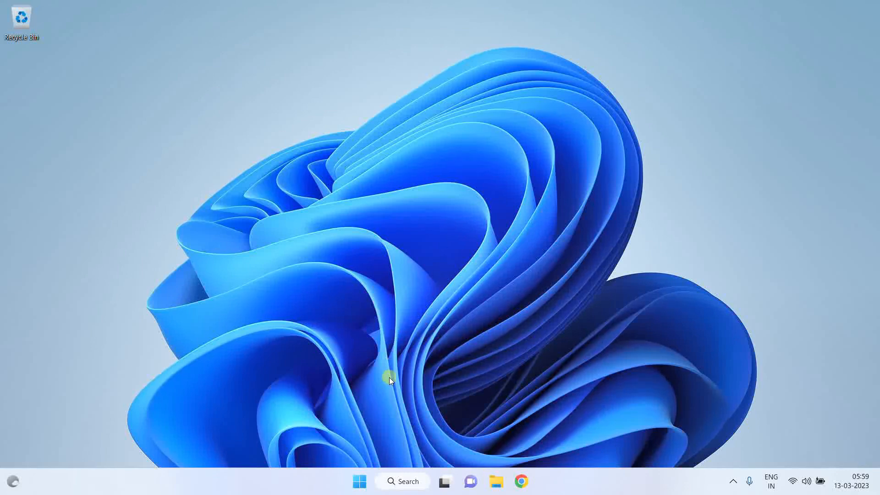
Launch SQL Server Management Studio 19 from the installed Microsoft SQL Server Tools 19 apps.
left_click(359, 481)
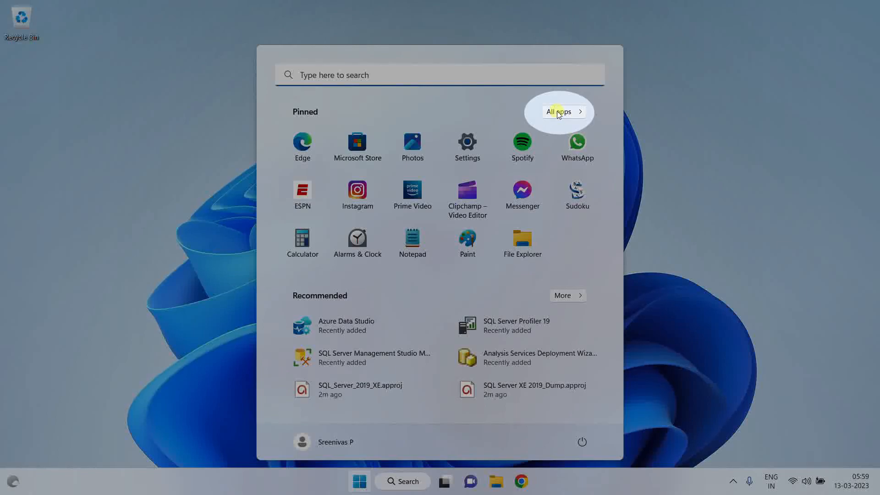
left_click(558, 113)
scroll(443, 192, "down", 8)
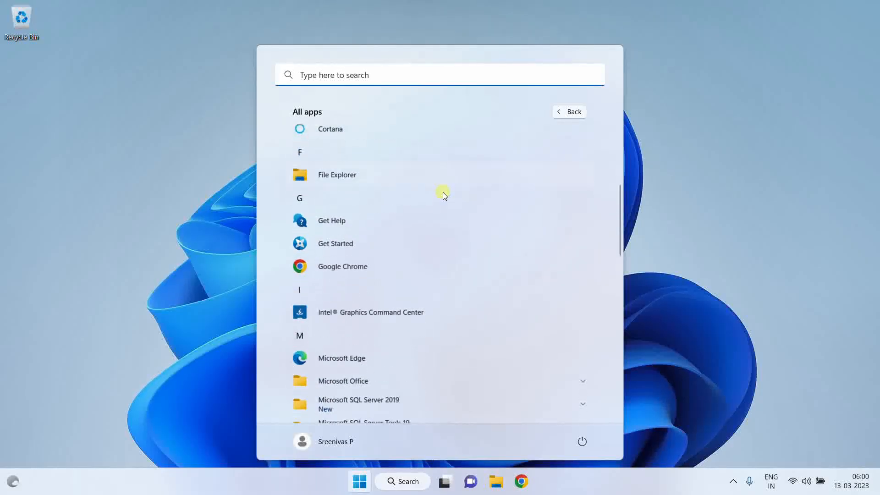
scroll(442, 194, "down", 2)
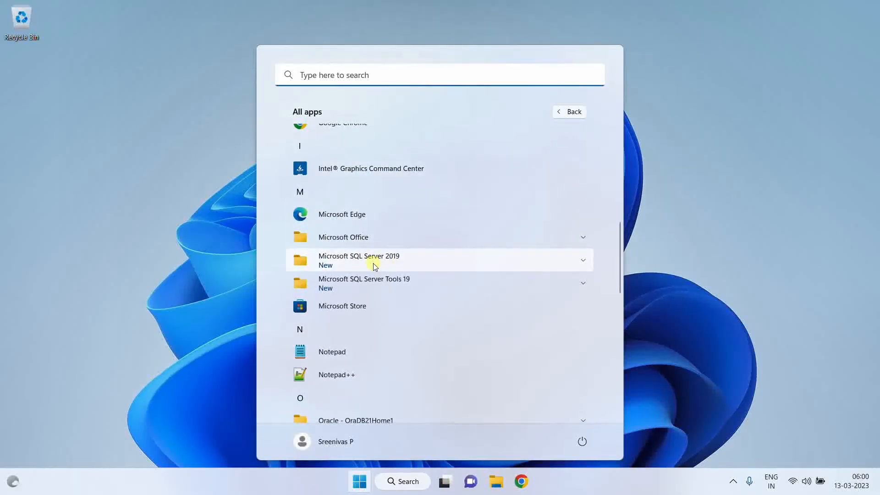
scroll(328, 197, "down", 3)
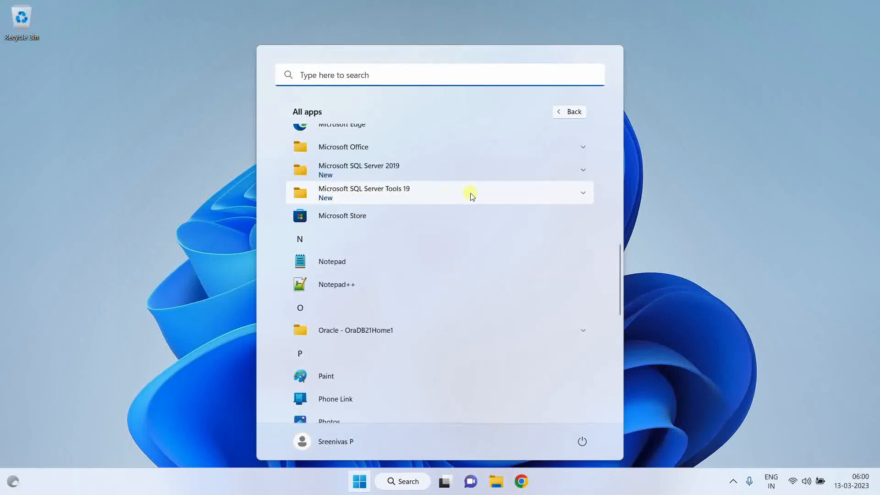
left_click(583, 196)
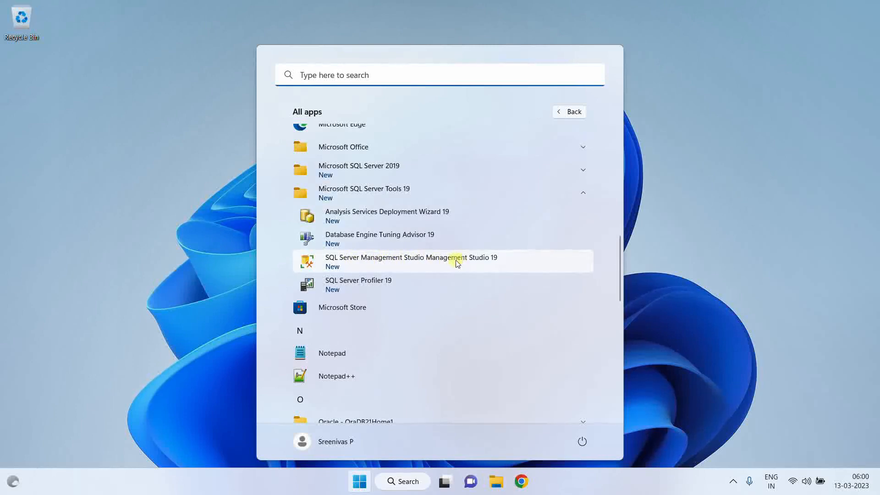
left_click(404, 262)
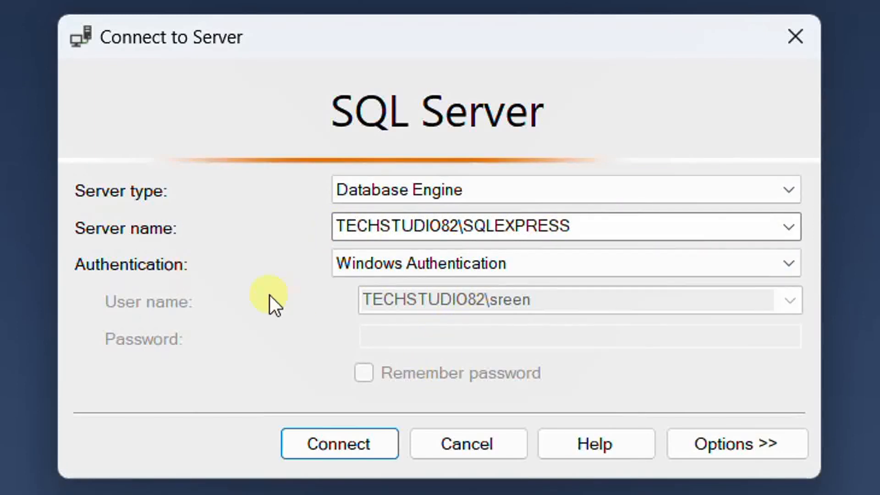
Connect to the TECHSTUDIO82\SQLEXPRESS database engine with Windows Authentication and expand its system databases.
left_click(339, 450)
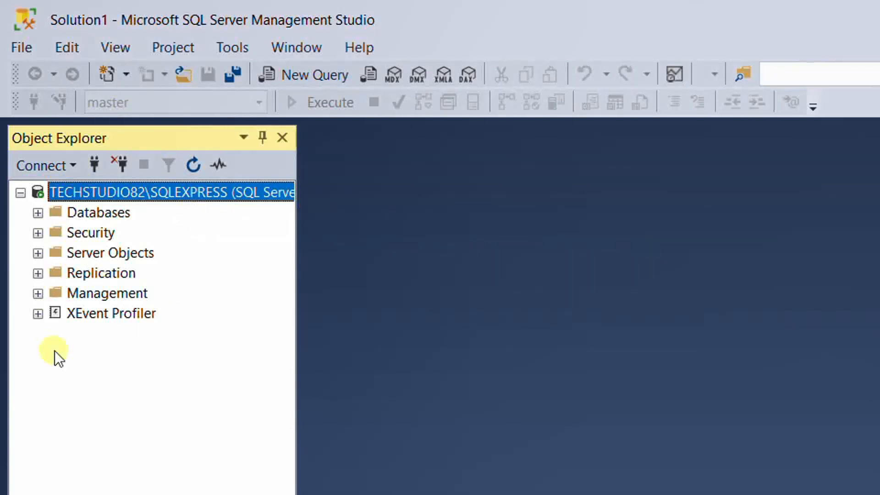
left_click(37, 213)
left_click(55, 233)
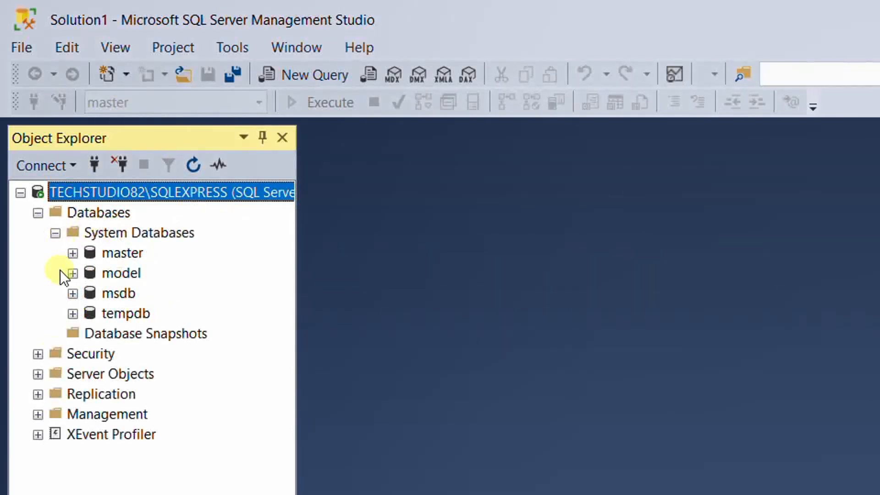
Run the query "select name from sys.databases;" in a new query window on the master database.
left_click(309, 76)
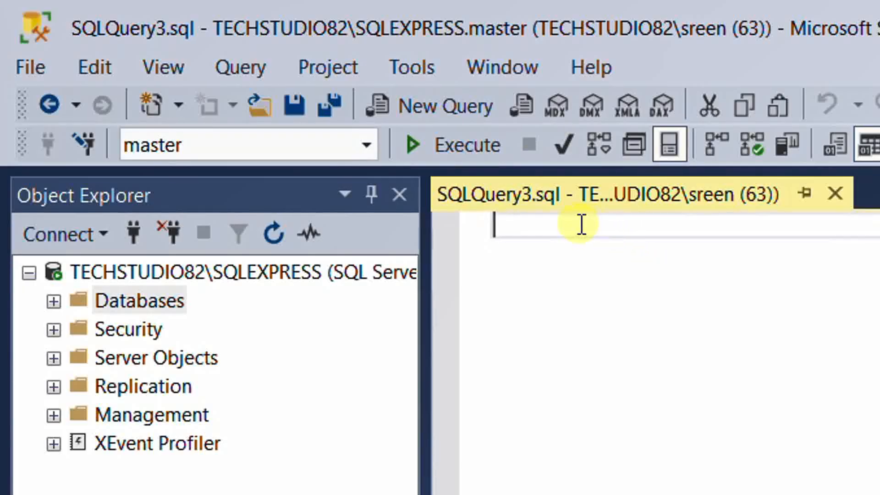
type("select name from sys.databases;")
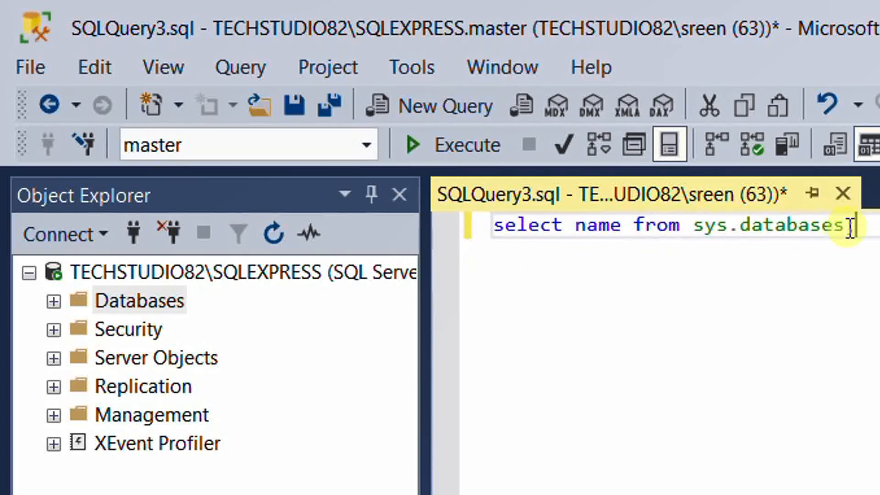
left_click(460, 144)
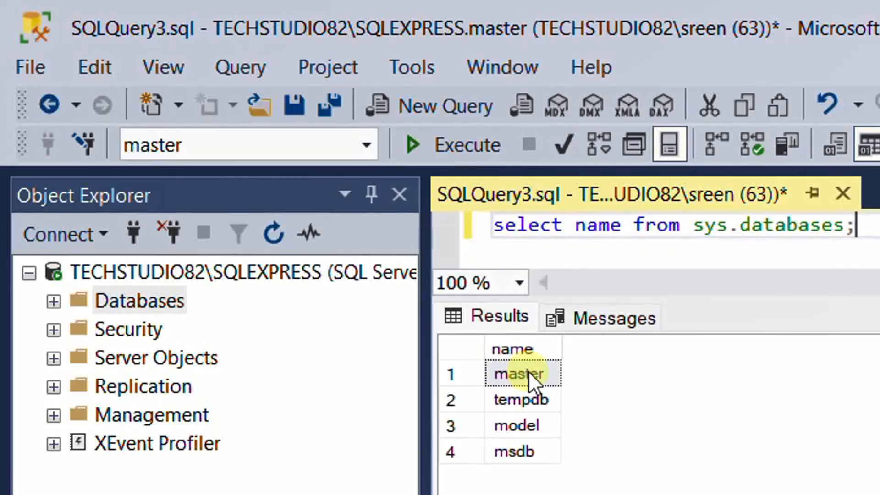